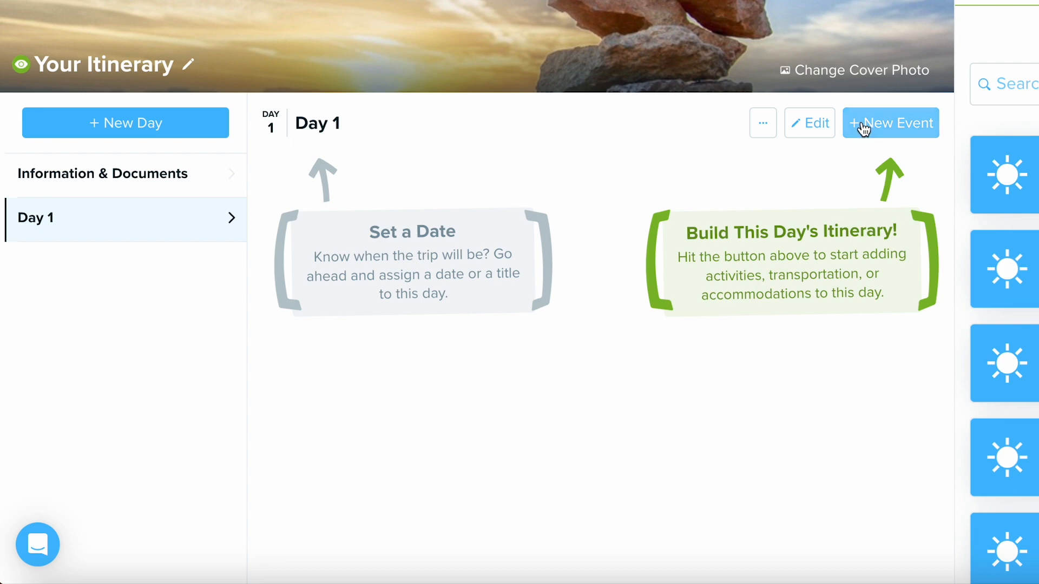
Add a new Activity event to Day 1 and title it "Hiking Adventure".
{"action": "left_click", "coordinate": [914, 127]}
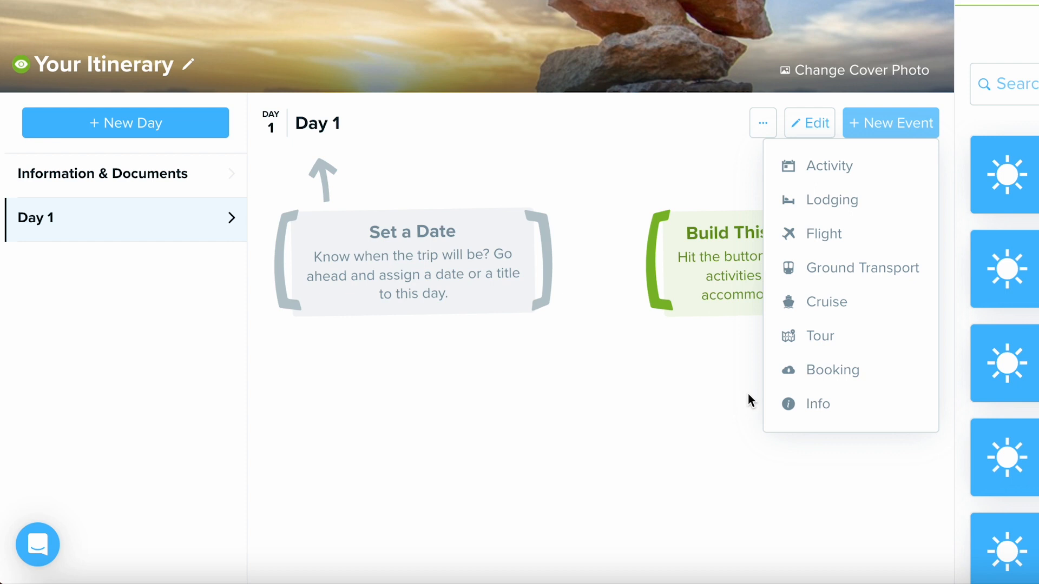
{"action": "left_click", "coordinate": [884, 172]}
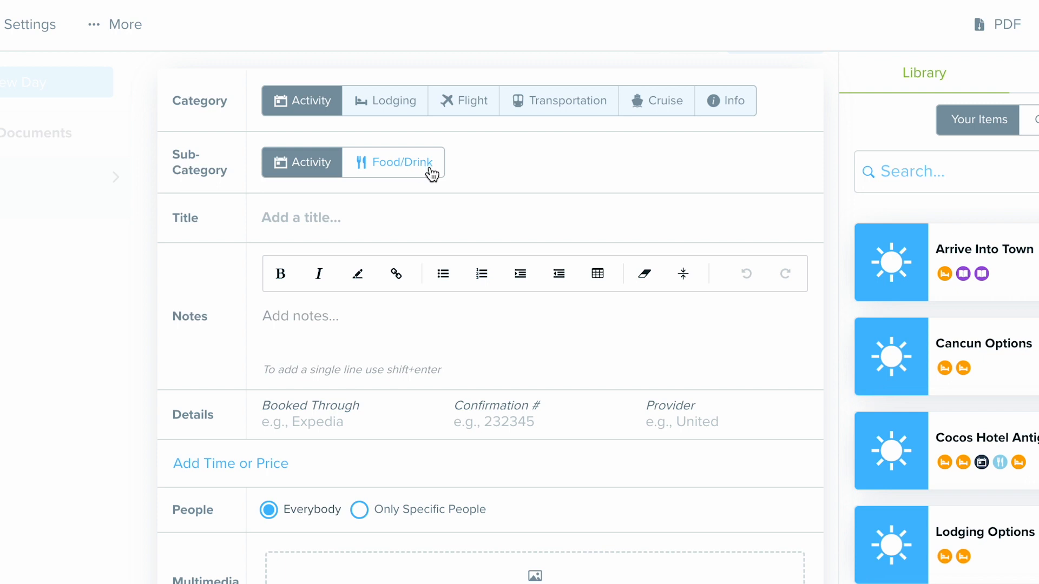
{"action": "left_click", "coordinate": [338, 215]}
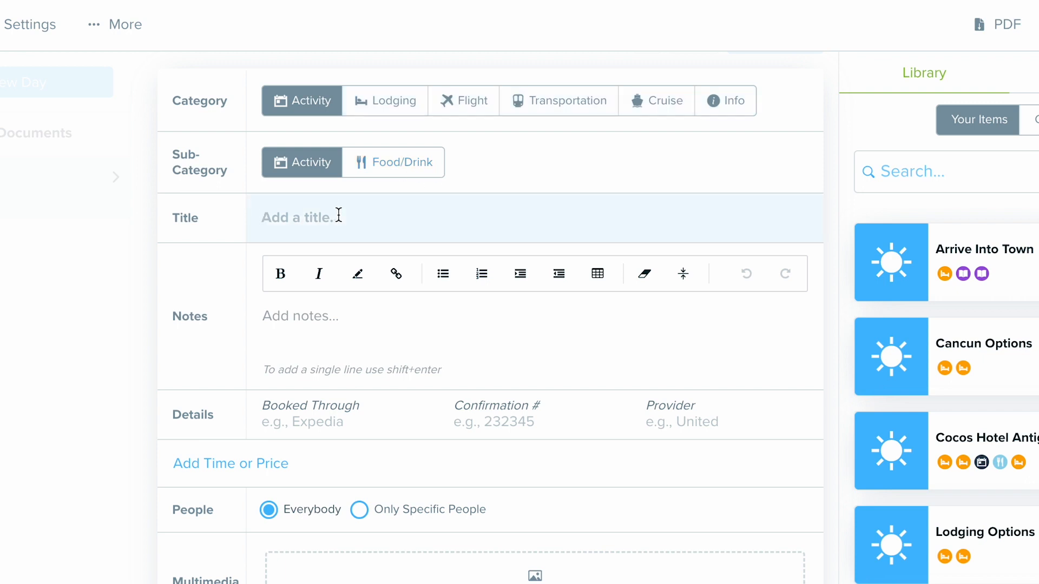
{"action": "type", "text": "Hiking A"}
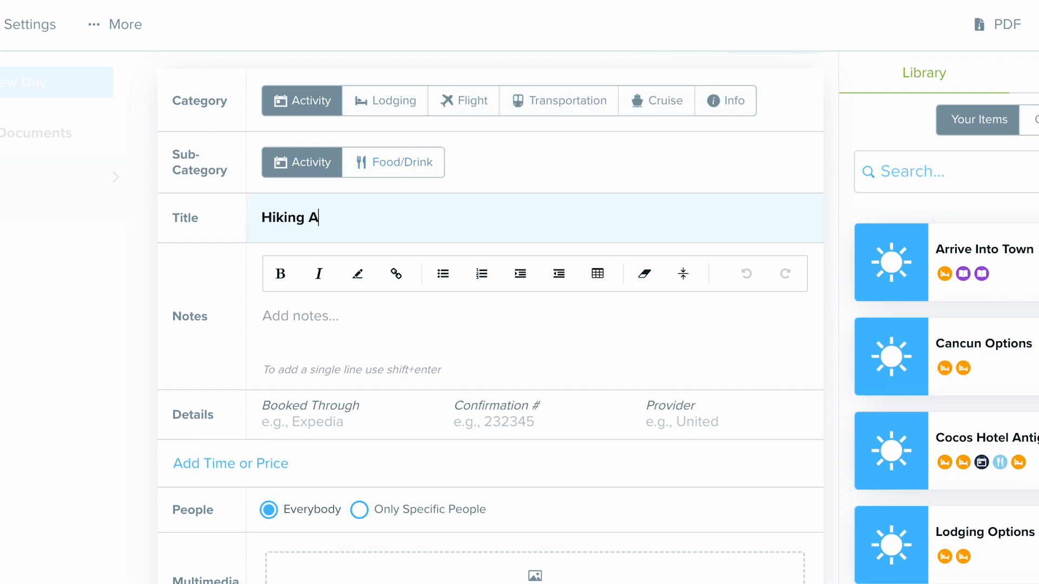
{"action": "type", "text": "dventure"}
Write the event notes describing the relaxing Rocky Mountain National Park hike, ending with a bulleted list of Snacks, Water and VIP Guide.
{"action": "scroll", "coordinate": [307, 320], "scroll_direction": "down", "scroll_amount": 1}
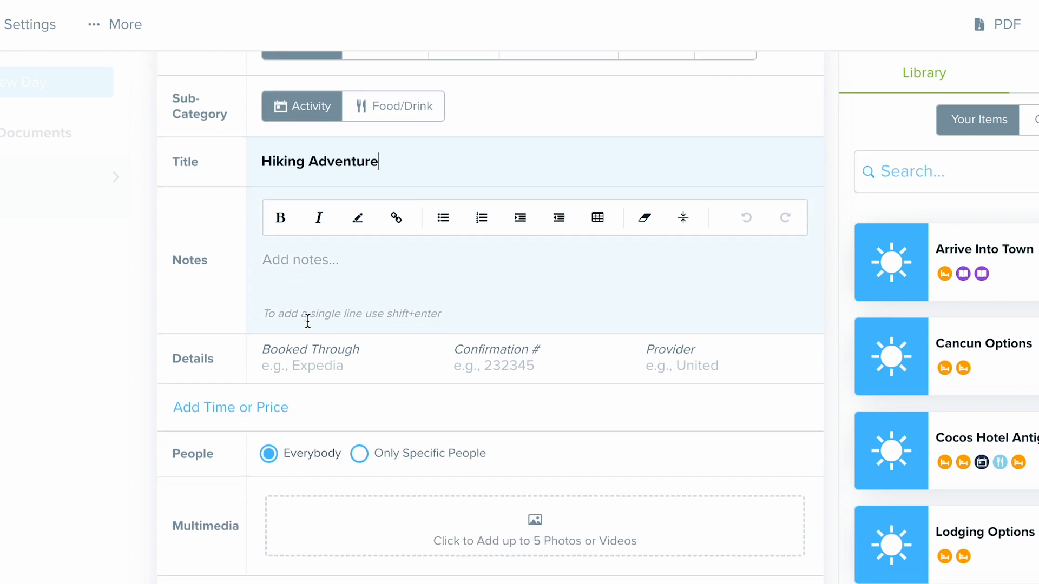
{"action": "left_click", "coordinate": [360, 279]}
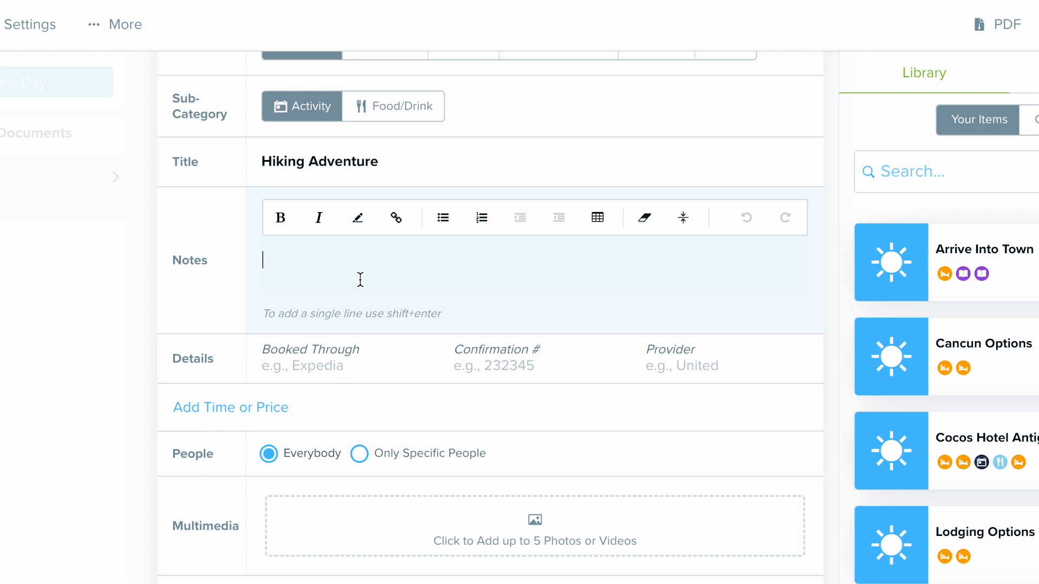
{"action": "type", "text": "Enjoy a relaxing hike through the Rocky Mountain National Park! You’ll be able to spot Elk, Moose, and other wildlife along the way. This tour is great for all ages and you’re sure to bring home a one-of-a-kind story. This tour includes Snacks Water VIP Guide"}
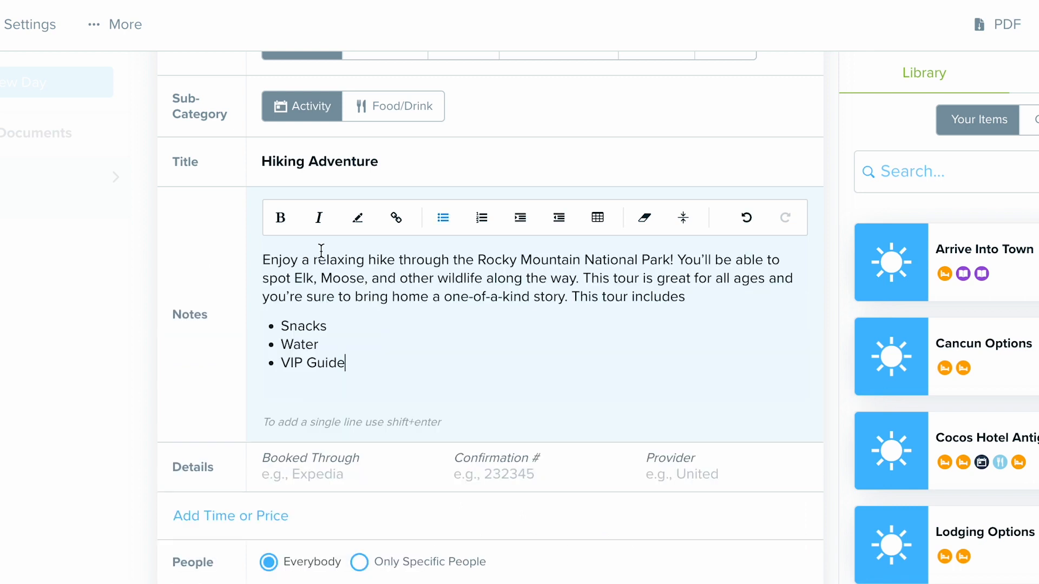
{"action": "left_click", "coordinate": [399, 222]}
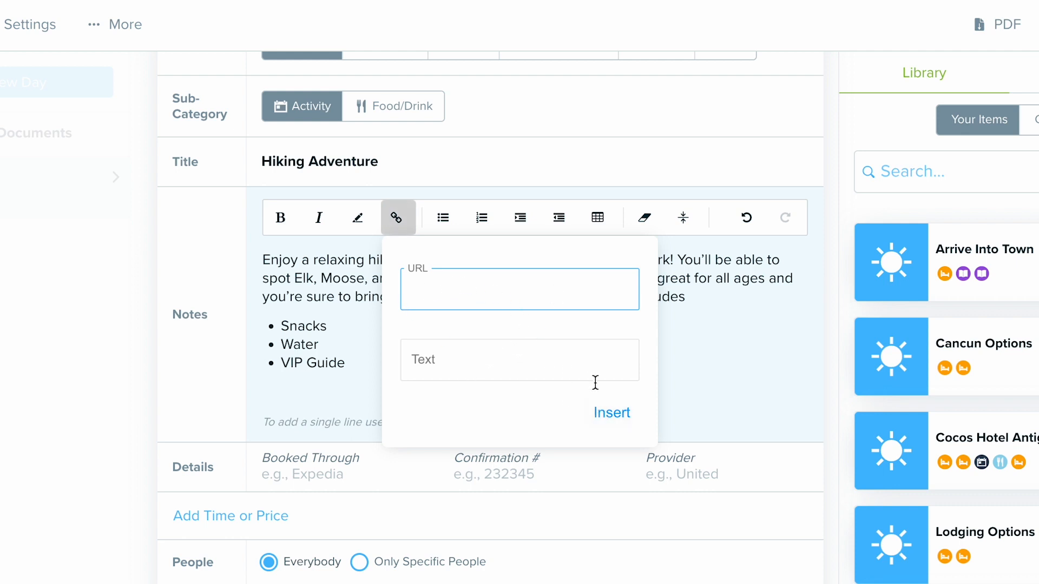
{"action": "left_click", "coordinate": [686, 371]}
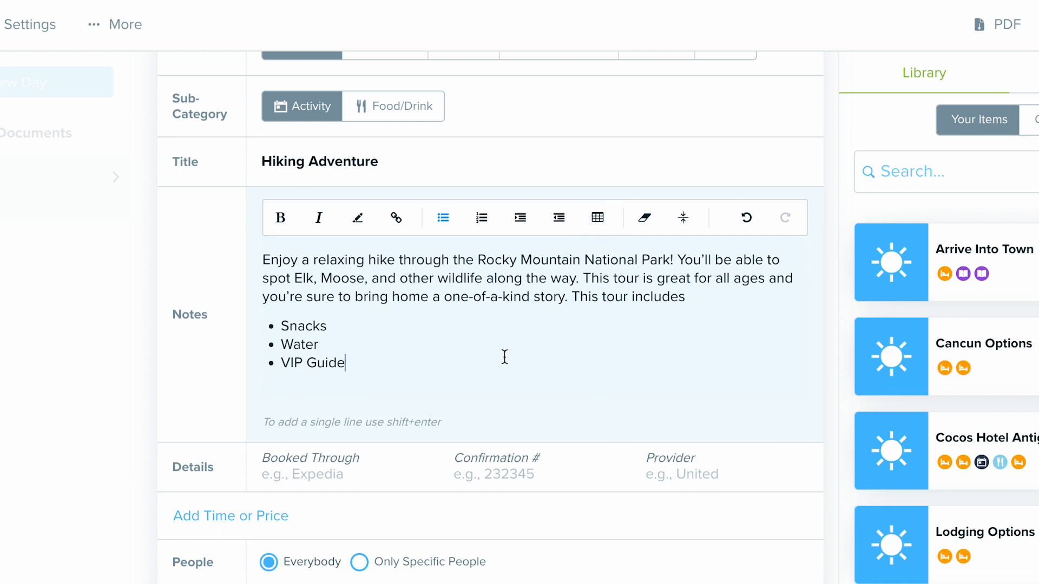
Add time and price details to the event, setting the start time to 9:00 am and the duration to 8 hours.
{"action": "scroll", "coordinate": [503, 357], "scroll_direction": "down", "scroll_amount": 3}
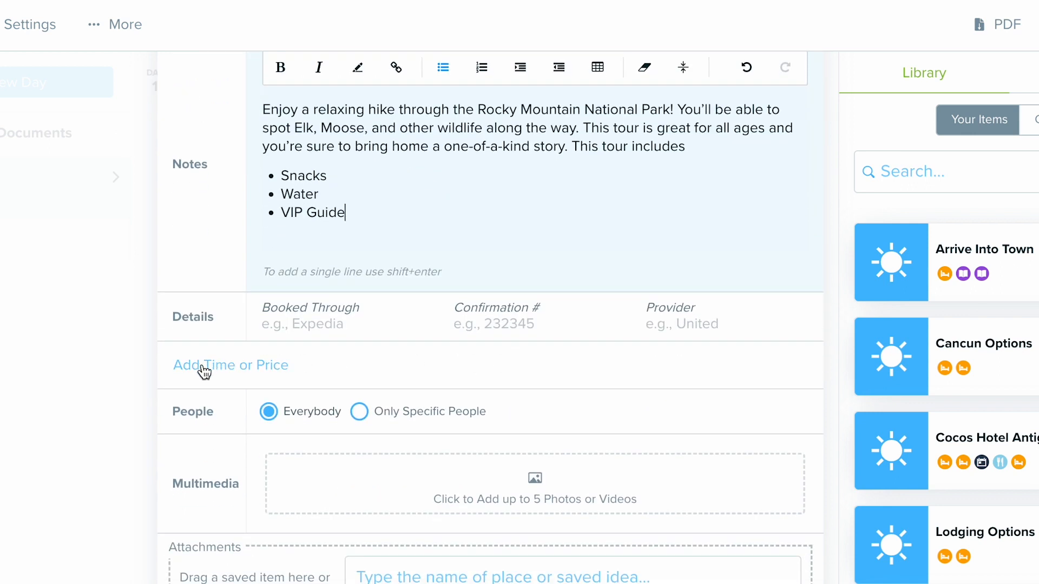
{"action": "left_click", "coordinate": [227, 373]}
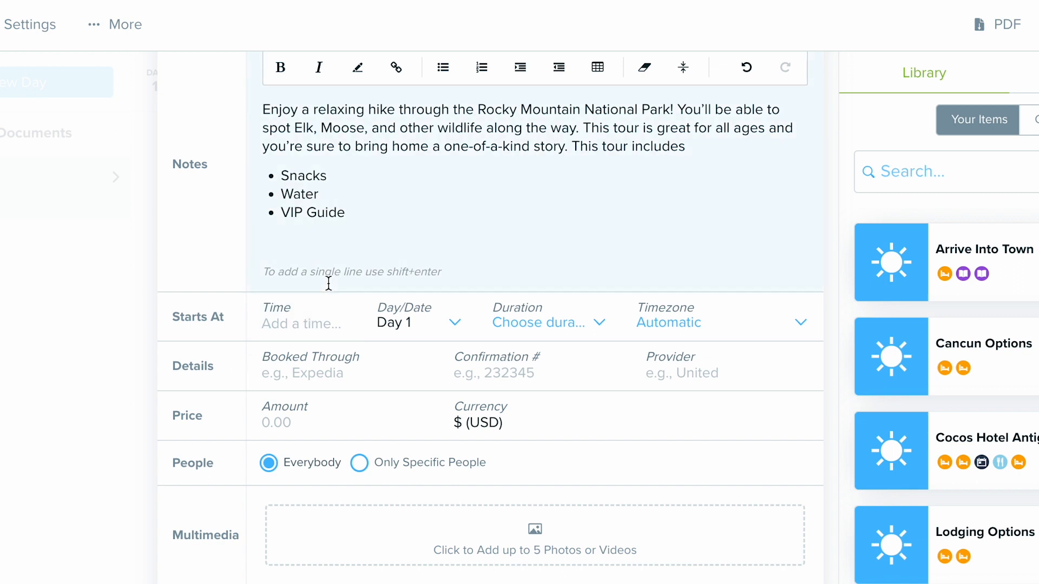
{"action": "left_click", "coordinate": [323, 321]}
{"action": "type", "text": "9:00"}
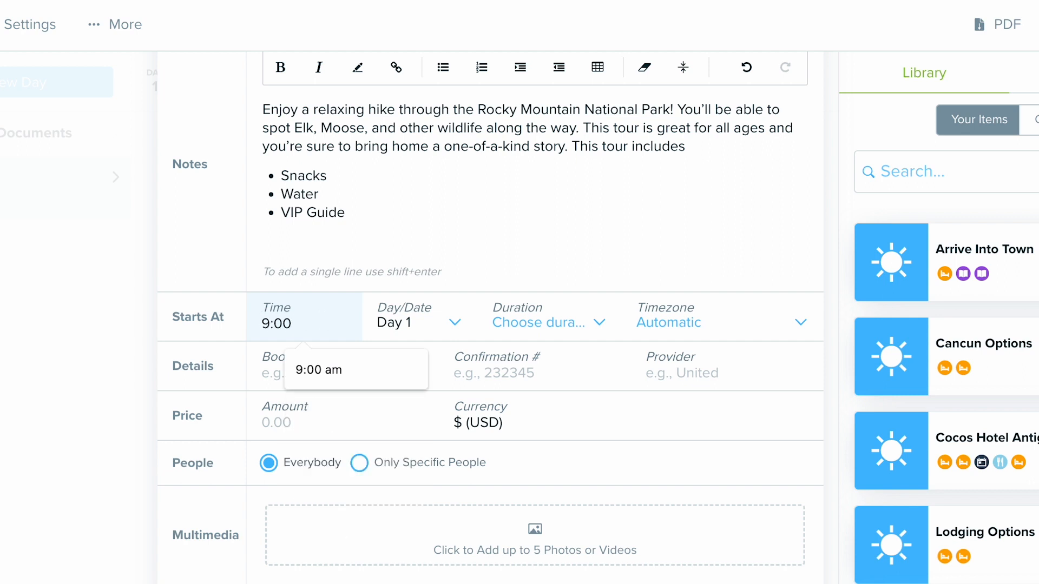
{"action": "left_click", "coordinate": [502, 324]}
{"action": "type", "text": "8"}
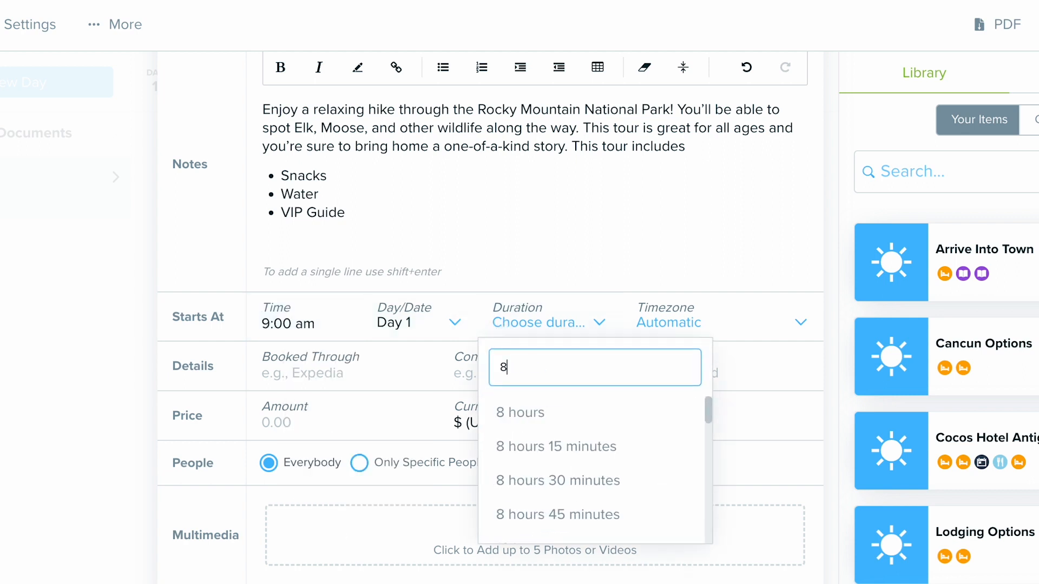
{"action": "type", "text": " hour"}
{"action": "left_click", "coordinate": [565, 409]}
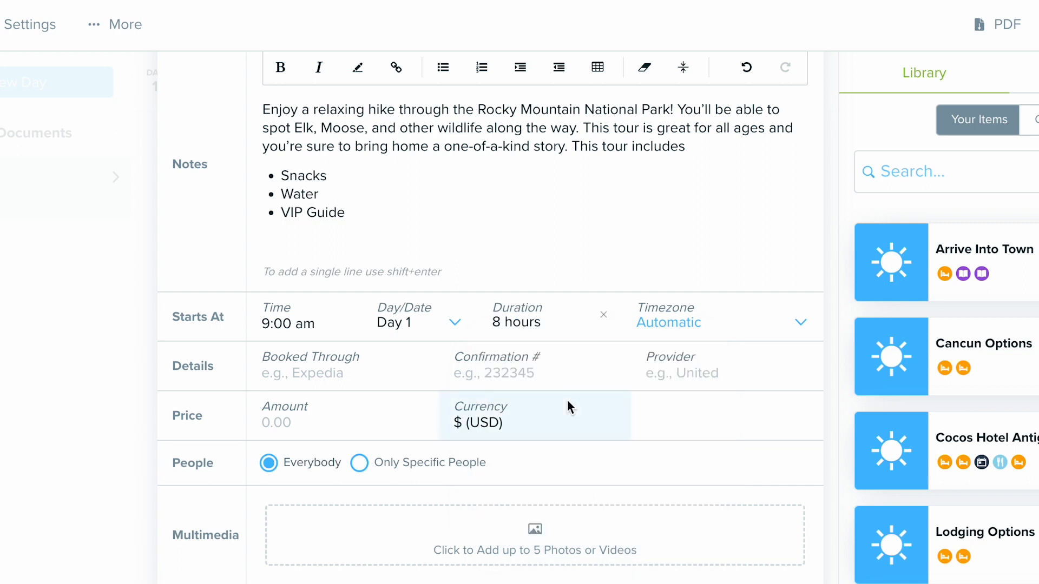
Set the event's timezone to Mountain Time (MST/MDT) for Denver and Edmonton.
{"action": "left_click", "coordinate": [682, 336]}
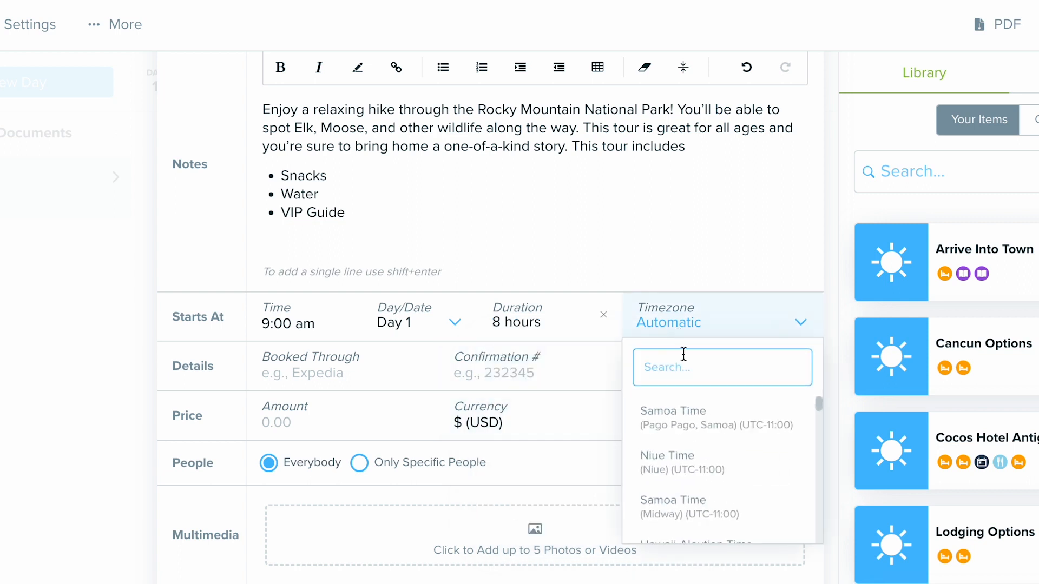
{"action": "type", "text": "mountain"}
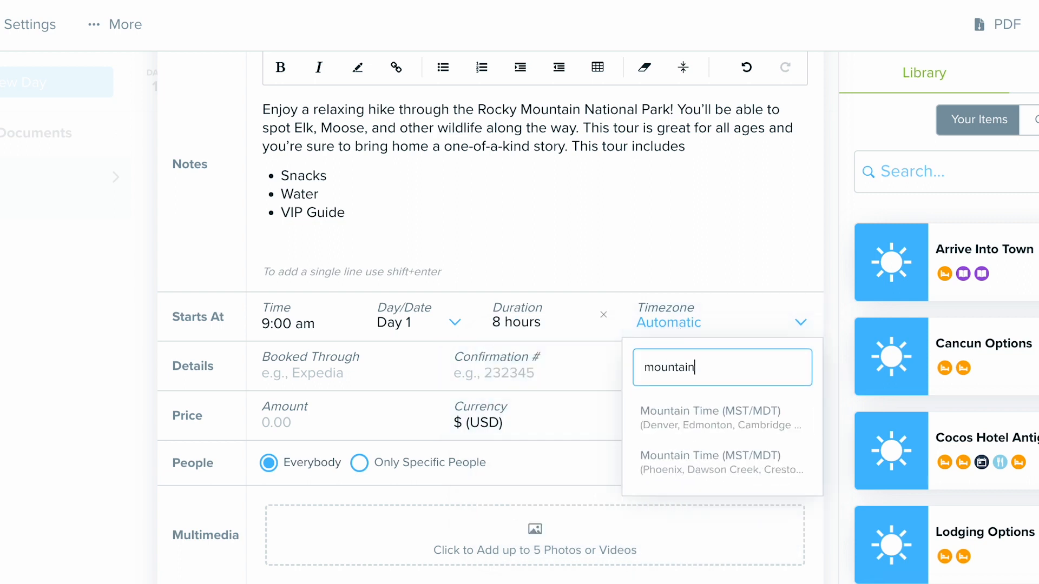
{"action": "left_click", "coordinate": [721, 430]}
Set the event's price amount to 105.00 in US dollars.
{"action": "left_click", "coordinate": [300, 421]}
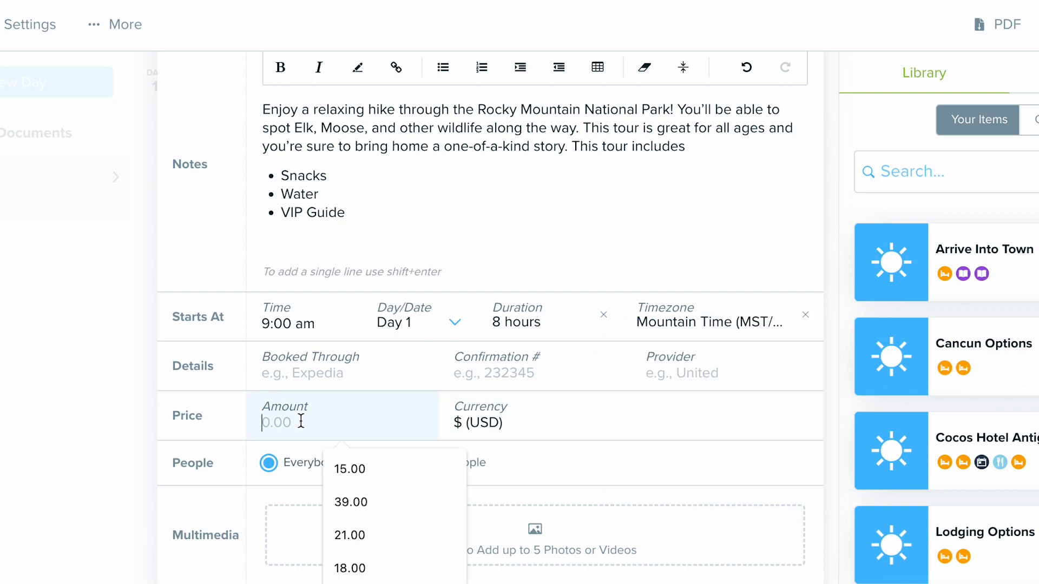
{"action": "type", "text": "105"}
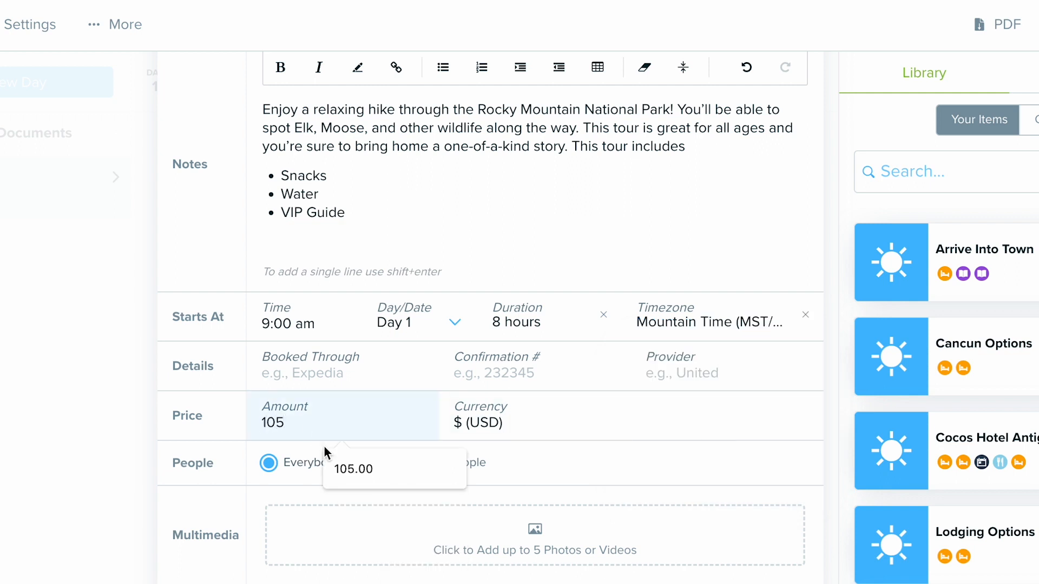
{"action": "left_click", "coordinate": [339, 464]}
{"action": "scroll", "coordinate": [424, 508], "scroll_direction": "down", "scroll_amount": 1}
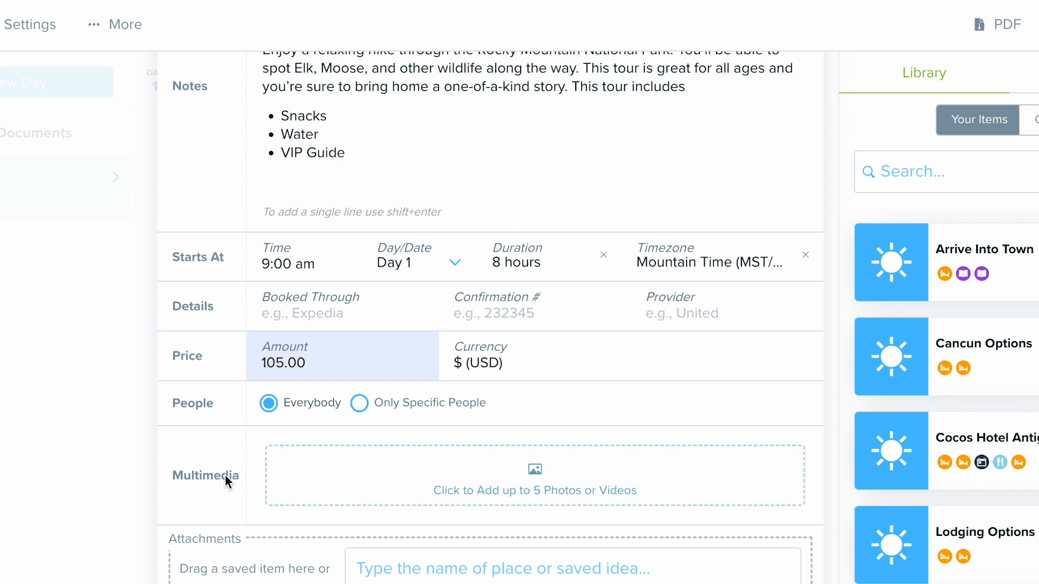
{"action": "scroll", "coordinate": [282, 481], "scroll_direction": "down", "scroll_amount": 1}
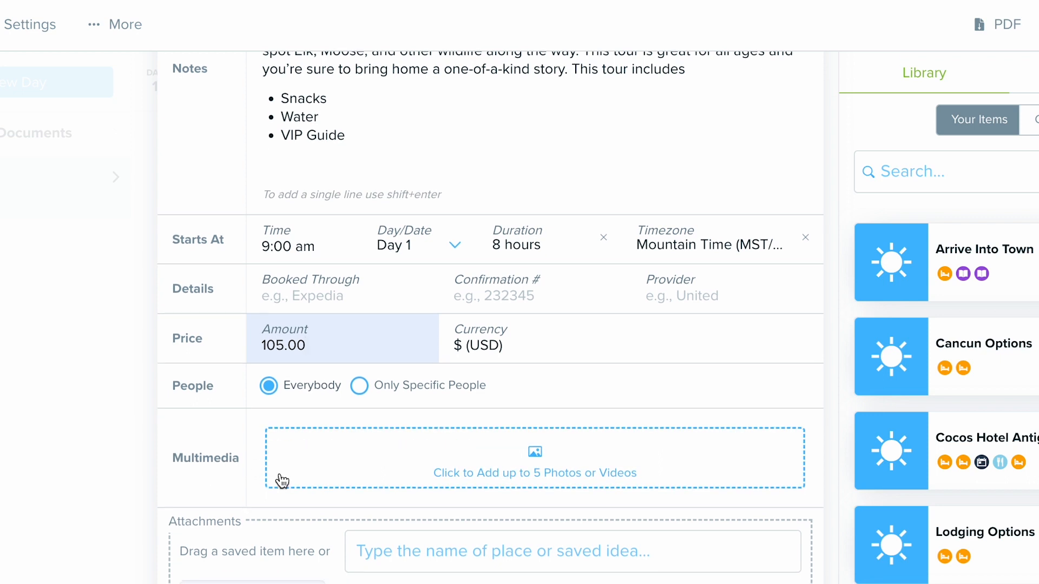
{"action": "left_click", "coordinate": [453, 470]}
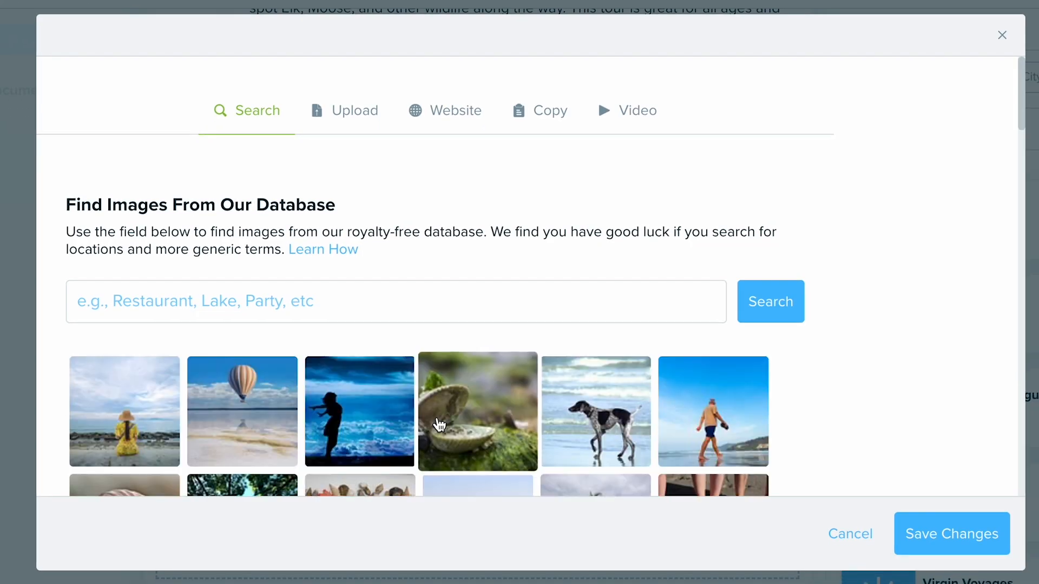
{"action": "left_click", "coordinate": [473, 320]}
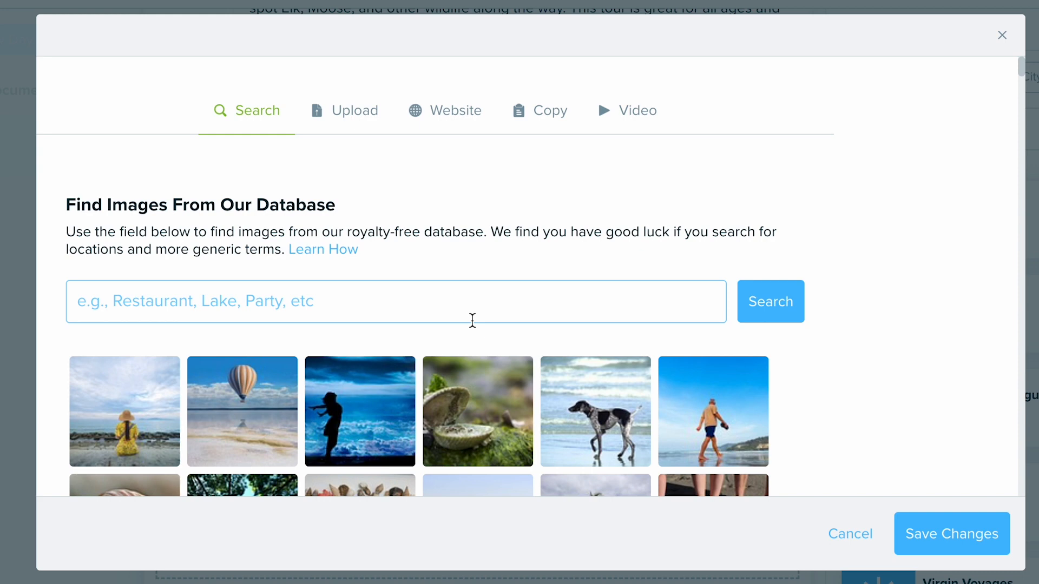
{"action": "left_click", "coordinate": [353, 120]}
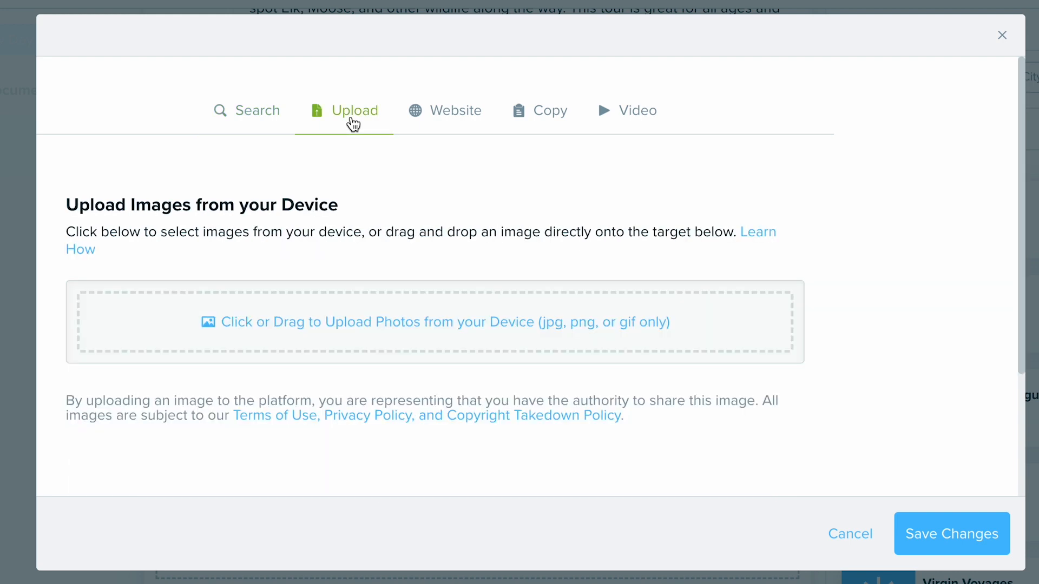
{"action": "left_click", "coordinate": [446, 122]}
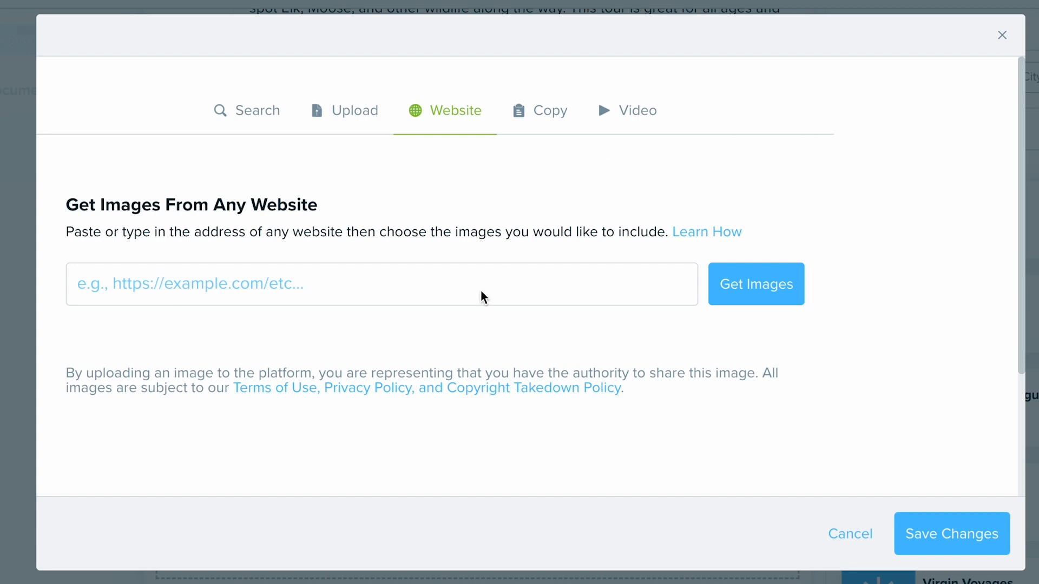
{"action": "left_click", "coordinate": [399, 292]}
{"action": "type", "text": "https://www.visitestespark.com/things-to-do/tours/"}
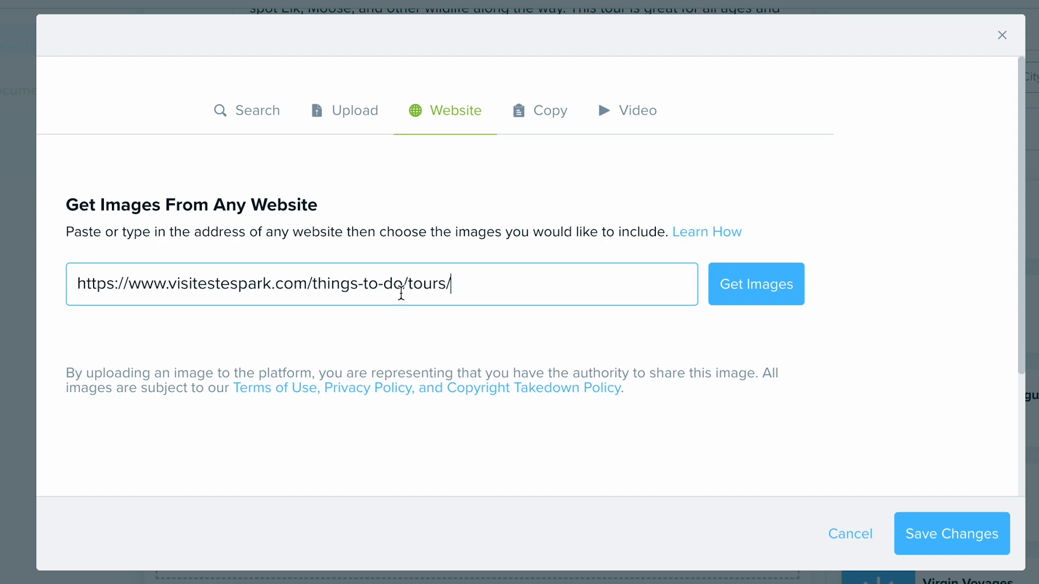
{"action": "left_click", "coordinate": [765, 297]}
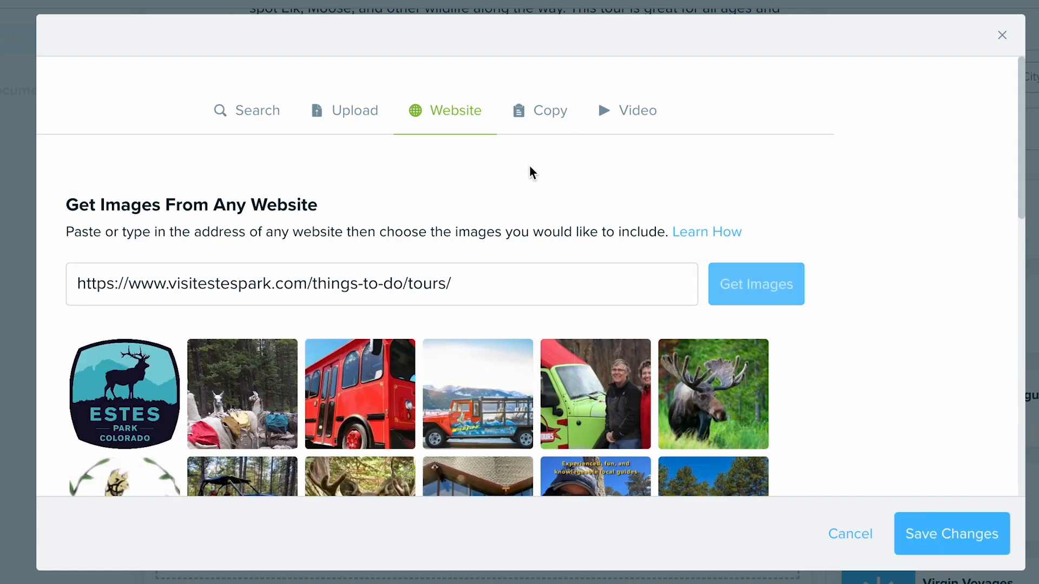
Select five website images: the sparring elk, riders among pines, hot tub cabin, sightseers with binoculars, and green mountain valley.
{"action": "scroll", "coordinate": [479, 357], "scroll_direction": "down", "scroll_amount": 3}
{"action": "scroll", "coordinate": [480, 357], "scroll_direction": "down", "scroll_amount": 3}
{"action": "left_click", "coordinate": [568, 271]}
{"action": "left_click", "coordinate": [693, 189]}
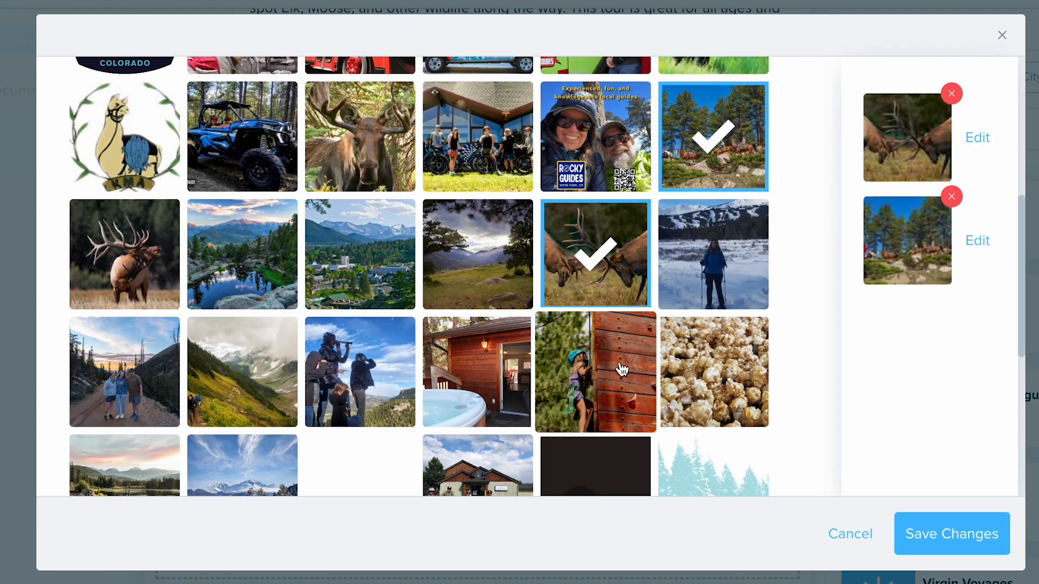
{"action": "scroll", "coordinate": [619, 368], "scroll_direction": "down", "scroll_amount": 2}
{"action": "left_click", "coordinate": [511, 282]}
{"action": "left_click", "coordinate": [352, 254]}
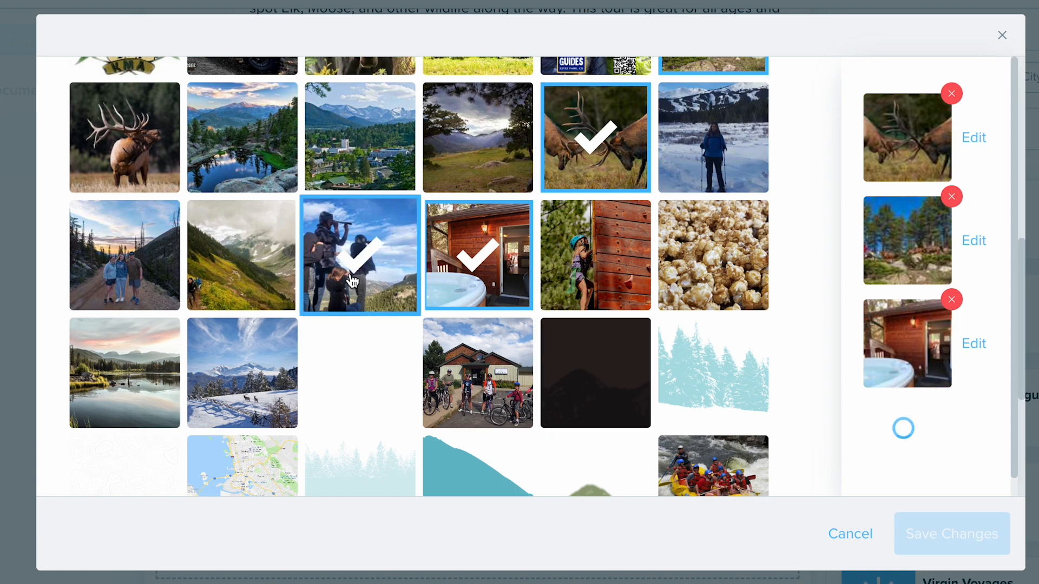
{"action": "left_click", "coordinate": [271, 286]}
{"action": "scroll", "coordinate": [580, 243], "scroll_direction": "up", "scroll_amount": 8}
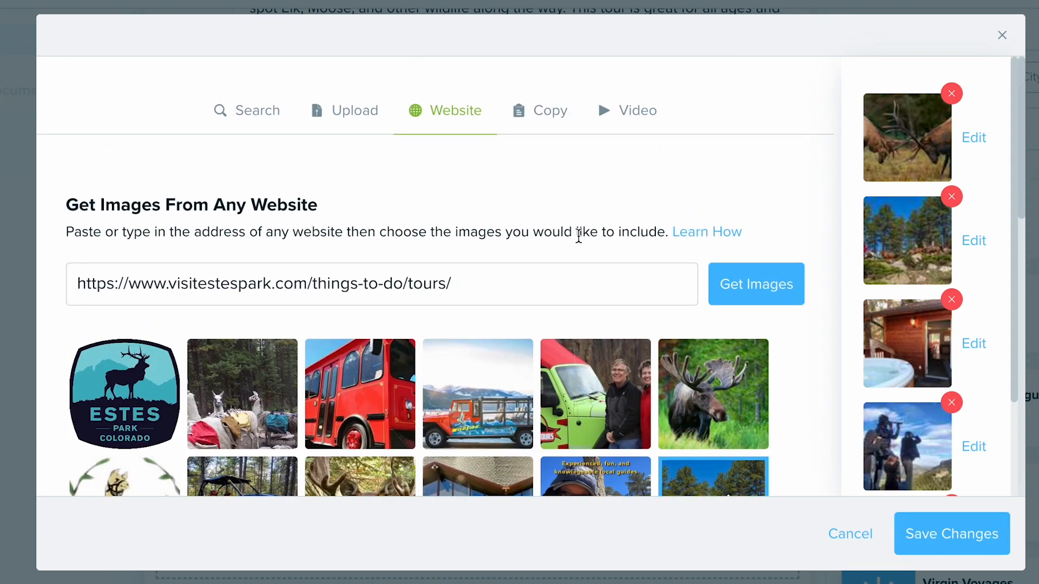
Save the selected photos to the event and reorder them so the green mountain valley photo comes first.
{"action": "left_click", "coordinate": [620, 127]}
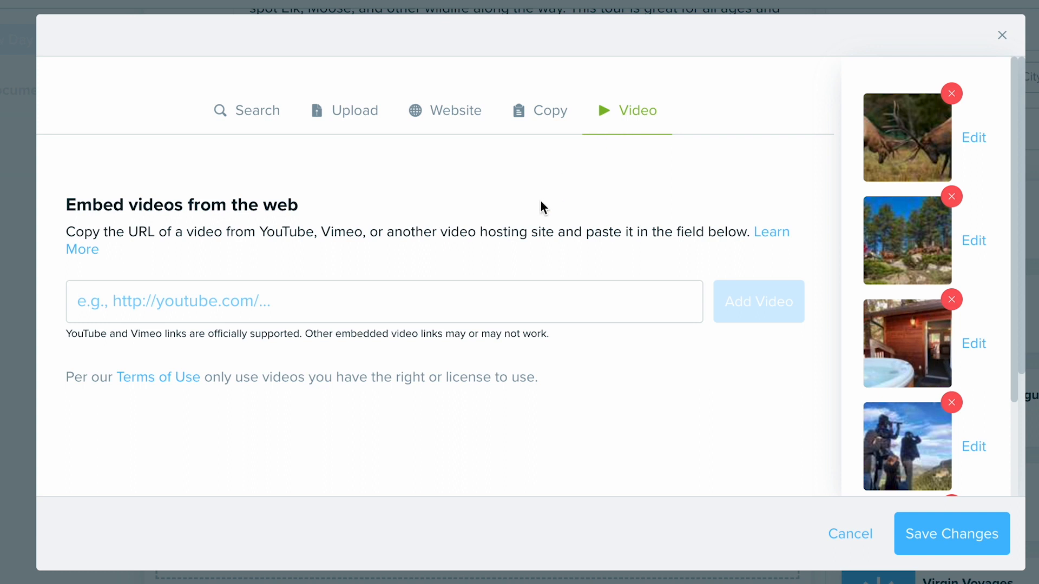
{"action": "left_click", "coordinate": [234, 297]}
{"action": "left_click", "coordinate": [804, 308]}
{"action": "left_click", "coordinate": [953, 536]}
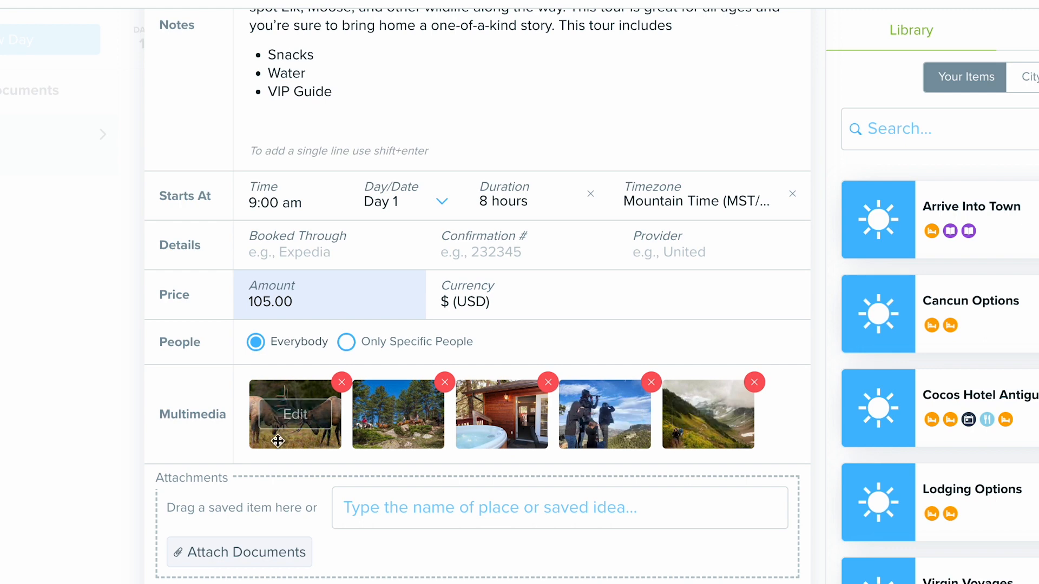
{"action": "left_click_drag", "start_coordinate": [680, 421], "coordinate": [273, 418]}
{"action": "scroll", "coordinate": [533, 445], "scroll_direction": "down", "scroll_amount": 2}
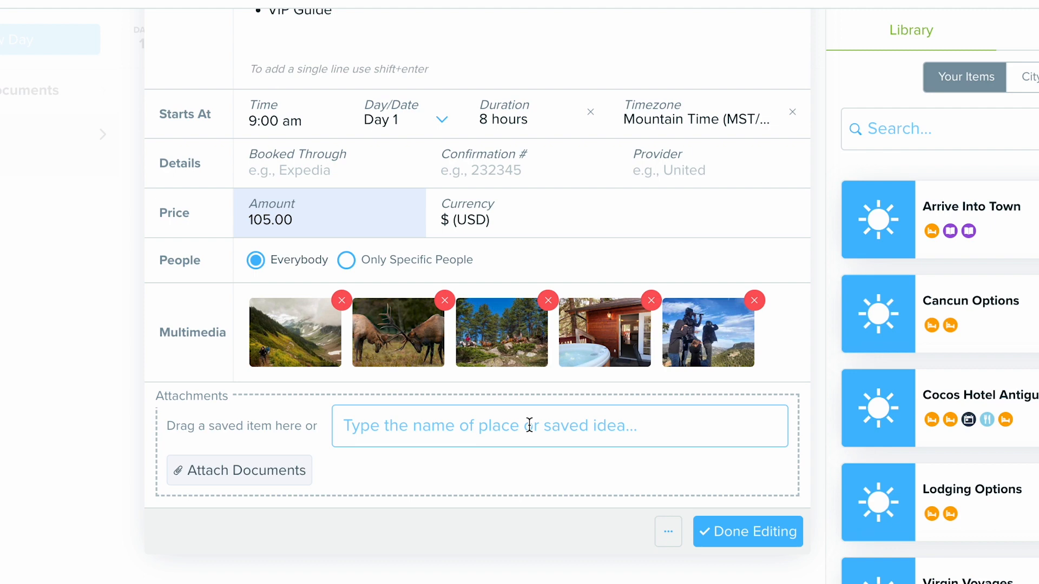
{"action": "left_click", "coordinate": [667, 533]}
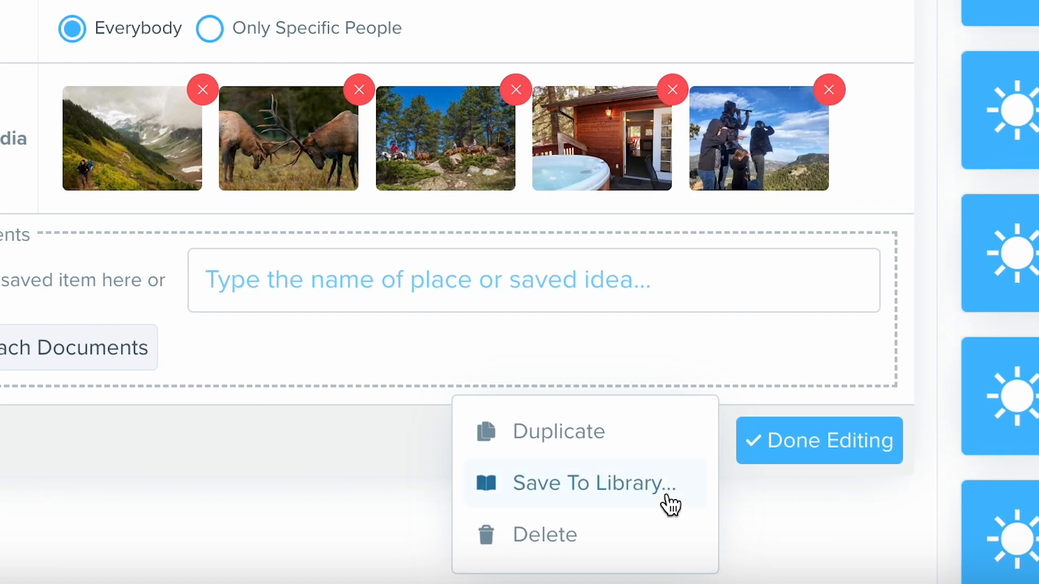
{"action": "left_click", "coordinate": [670, 504]}
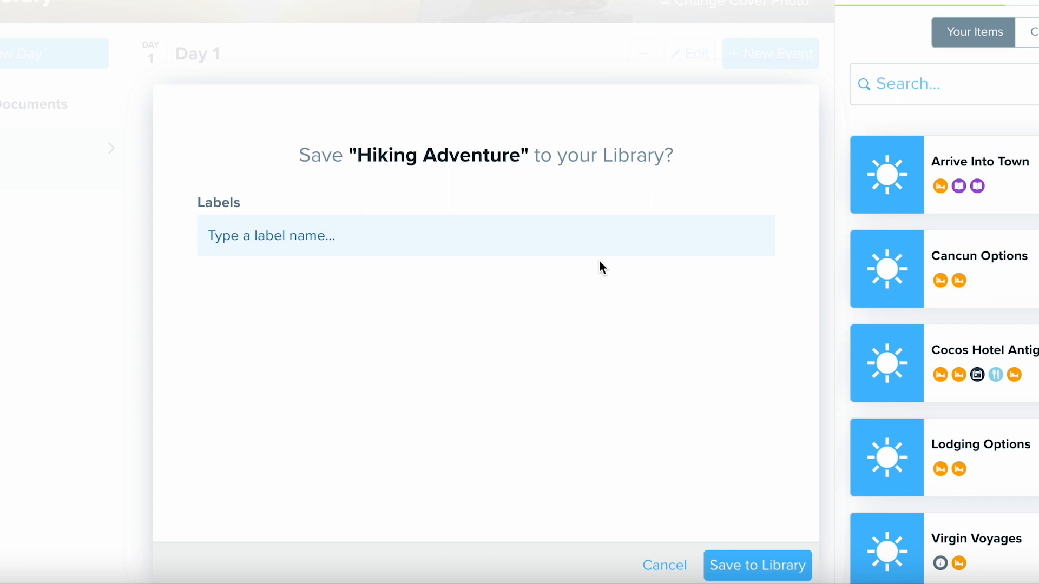
{"action": "scroll", "coordinate": [600, 267], "scroll_direction": "down", "scroll_amount": 2}
{"action": "left_click", "coordinate": [671, 486]}
Finish editing the Hiking Adventure event so it is placed in the Day 1 itinerary.
{"action": "scroll", "coordinate": [716, 480], "scroll_direction": "down", "scroll_amount": 7}
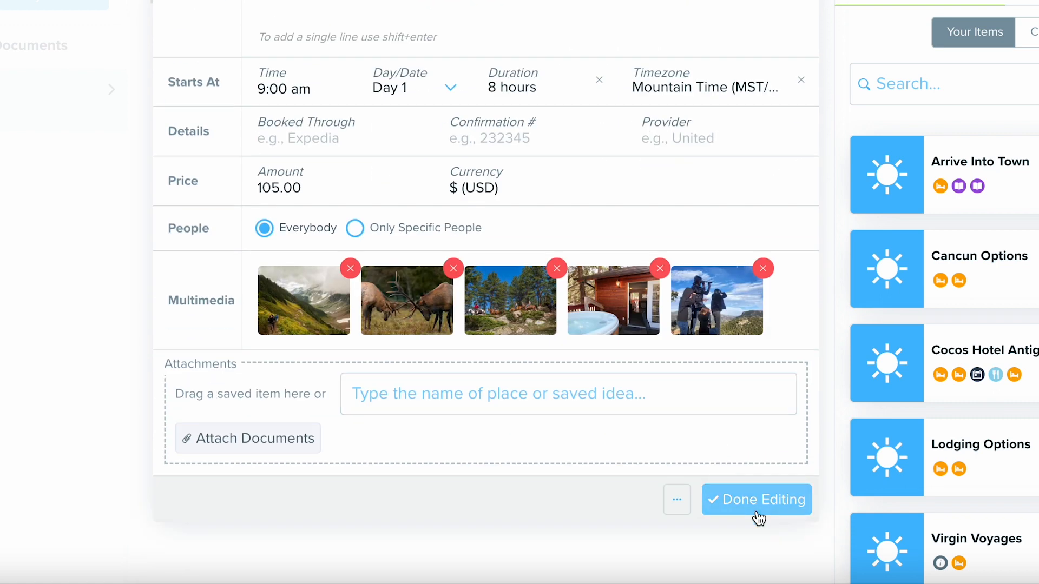
{"action": "left_click", "coordinate": [757, 500]}
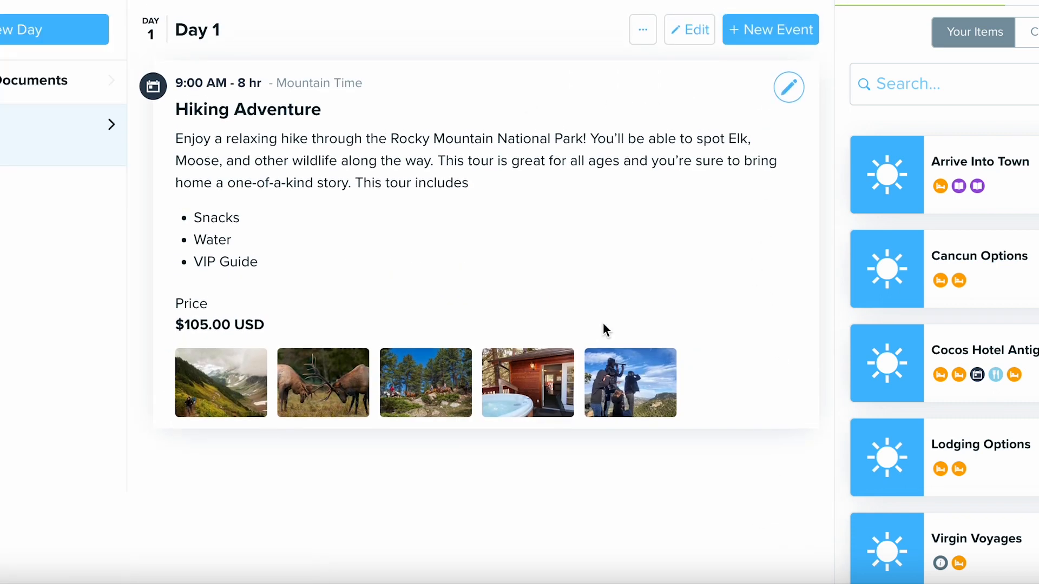